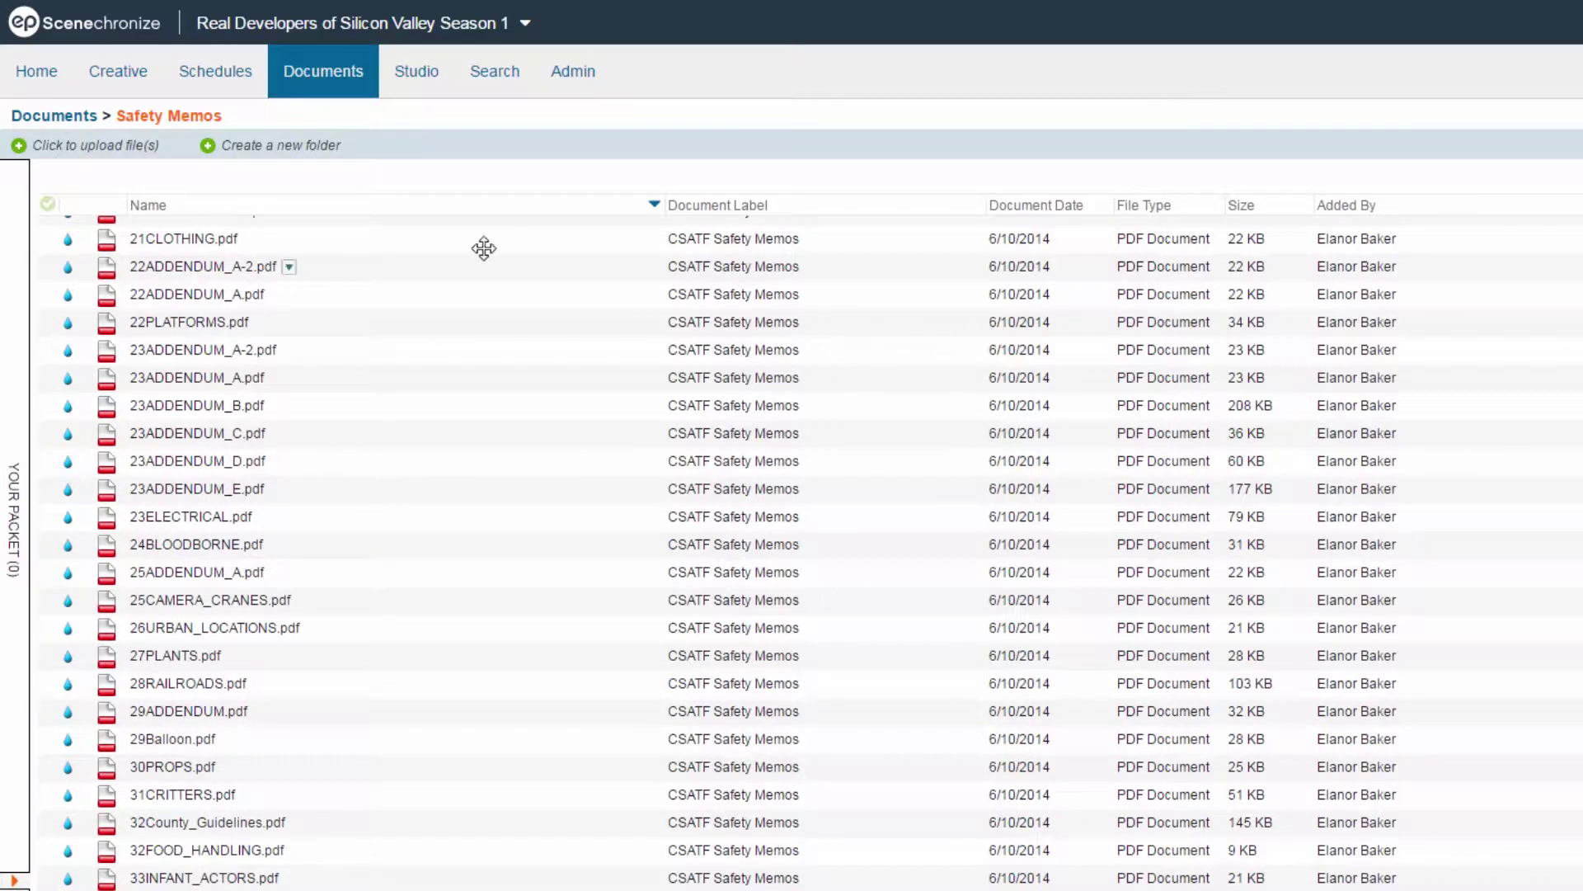
Add 22ADDENDUM_A-2.pdf by dragging it to the packet, then add 22ADDENDUM_A.pdf from its menu
left_click_drag(229, 273, 8, 381)
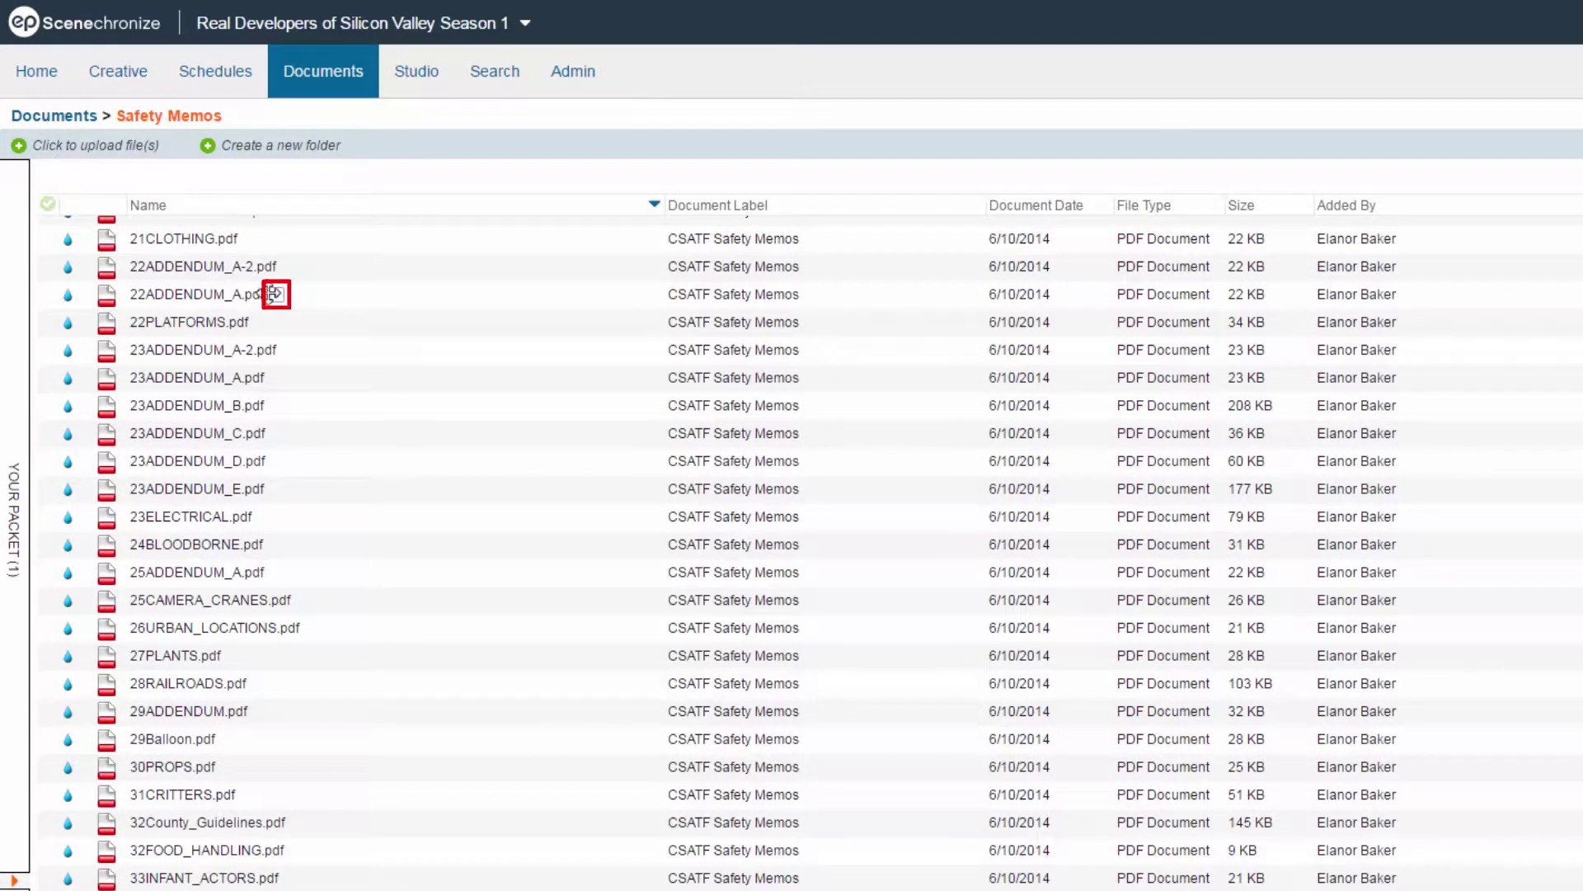
left_click(274, 292)
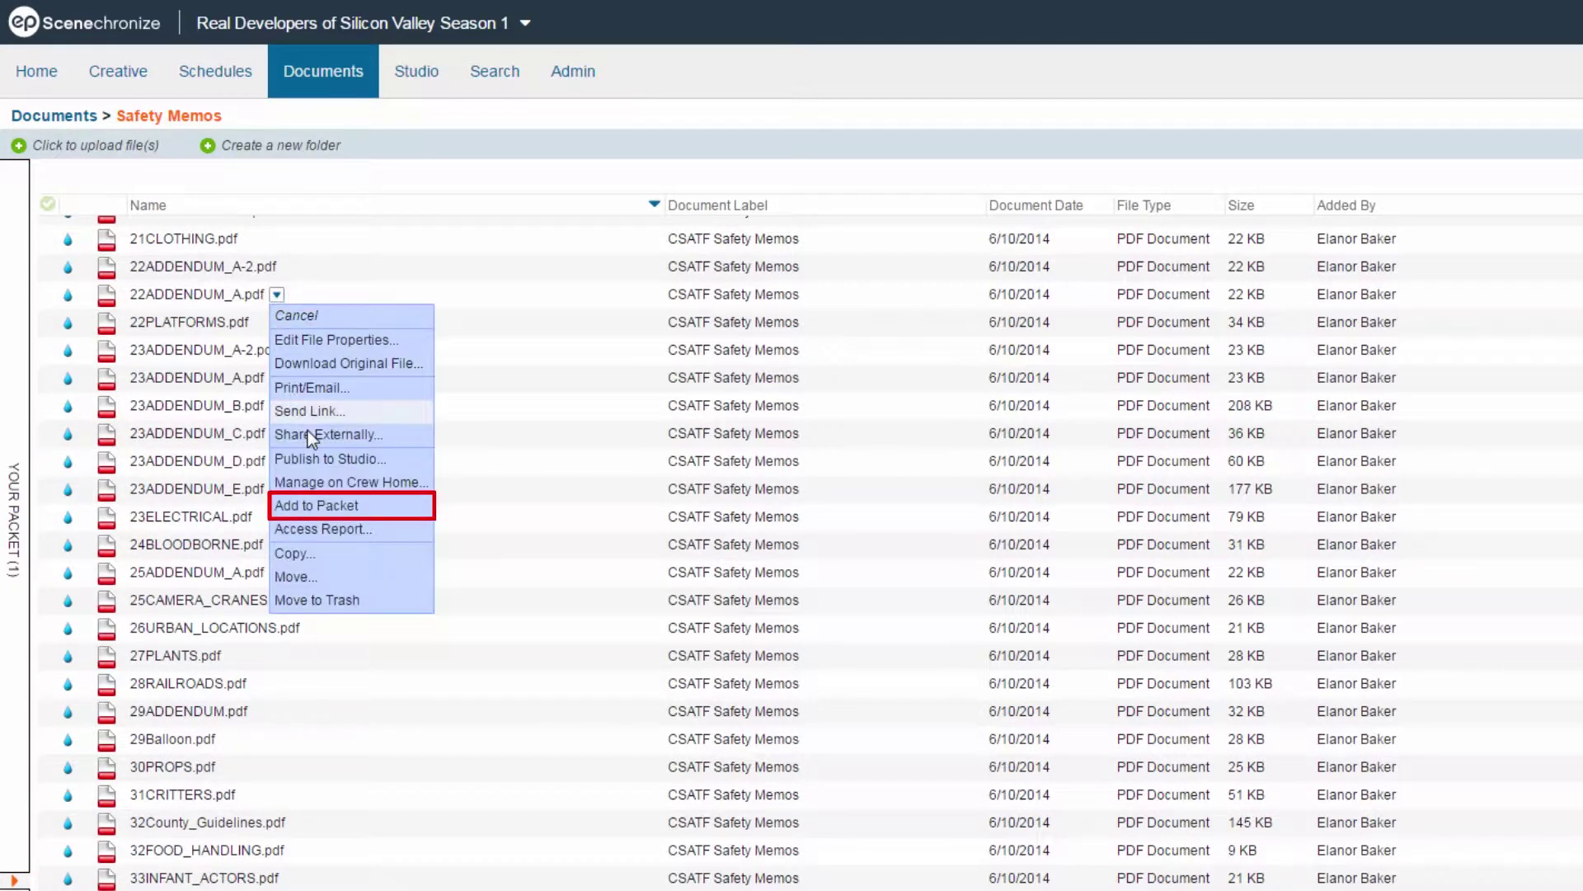
left_click(351, 504)
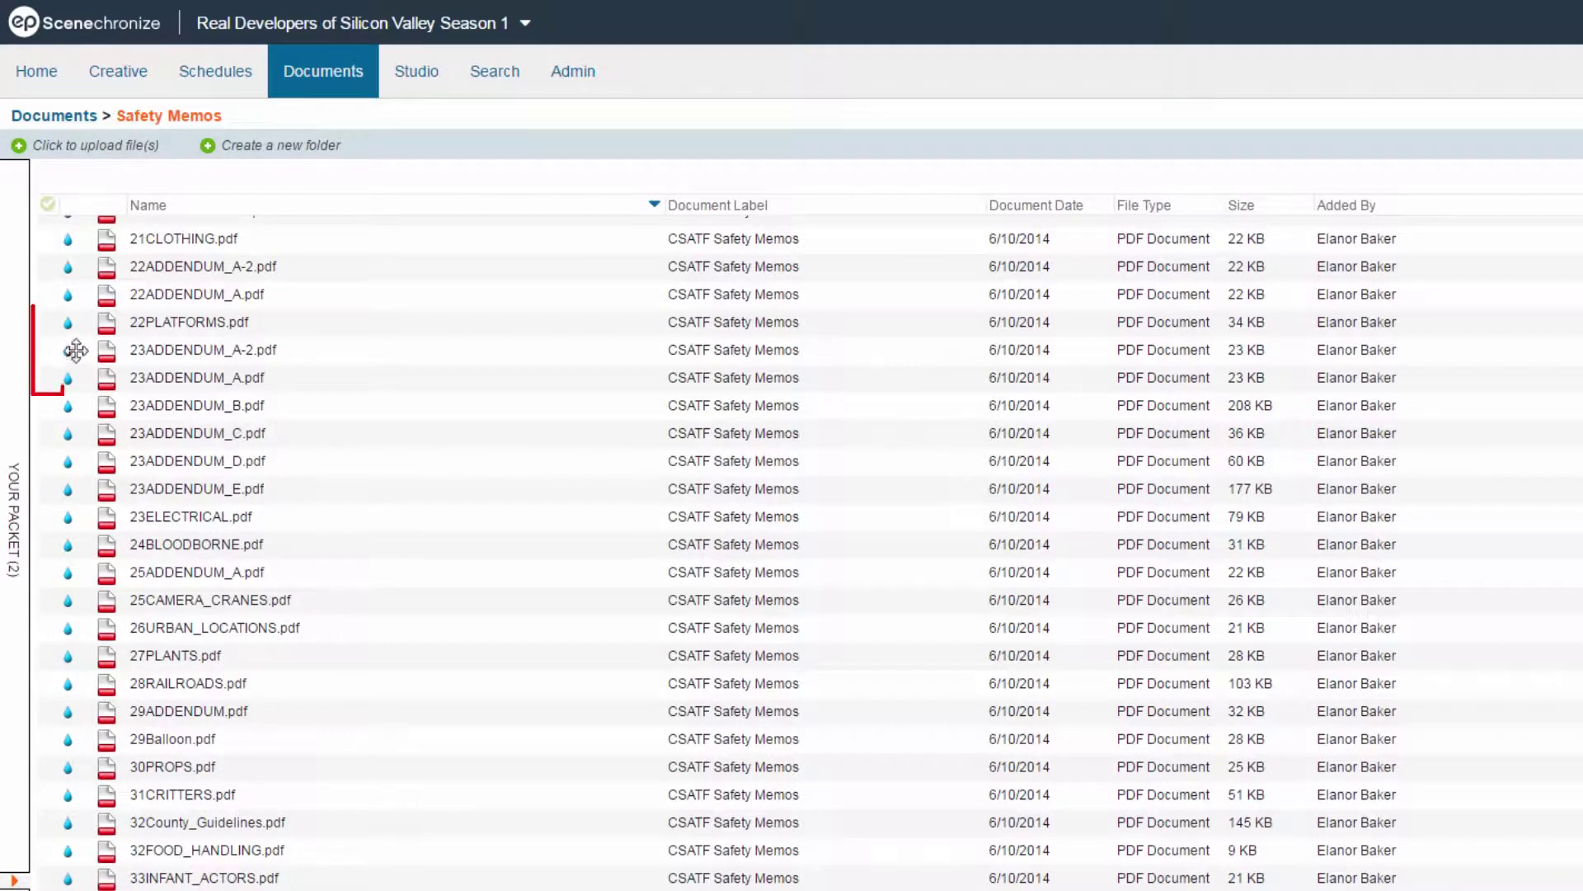
Select 22PLATFORMS.pdf, 23ADDENDUM_A-2.pdf and 23ADDENDUM_A.pdf and add all three to the packet
left_click(47, 322)
left_click(47, 349)
left_click(47, 377)
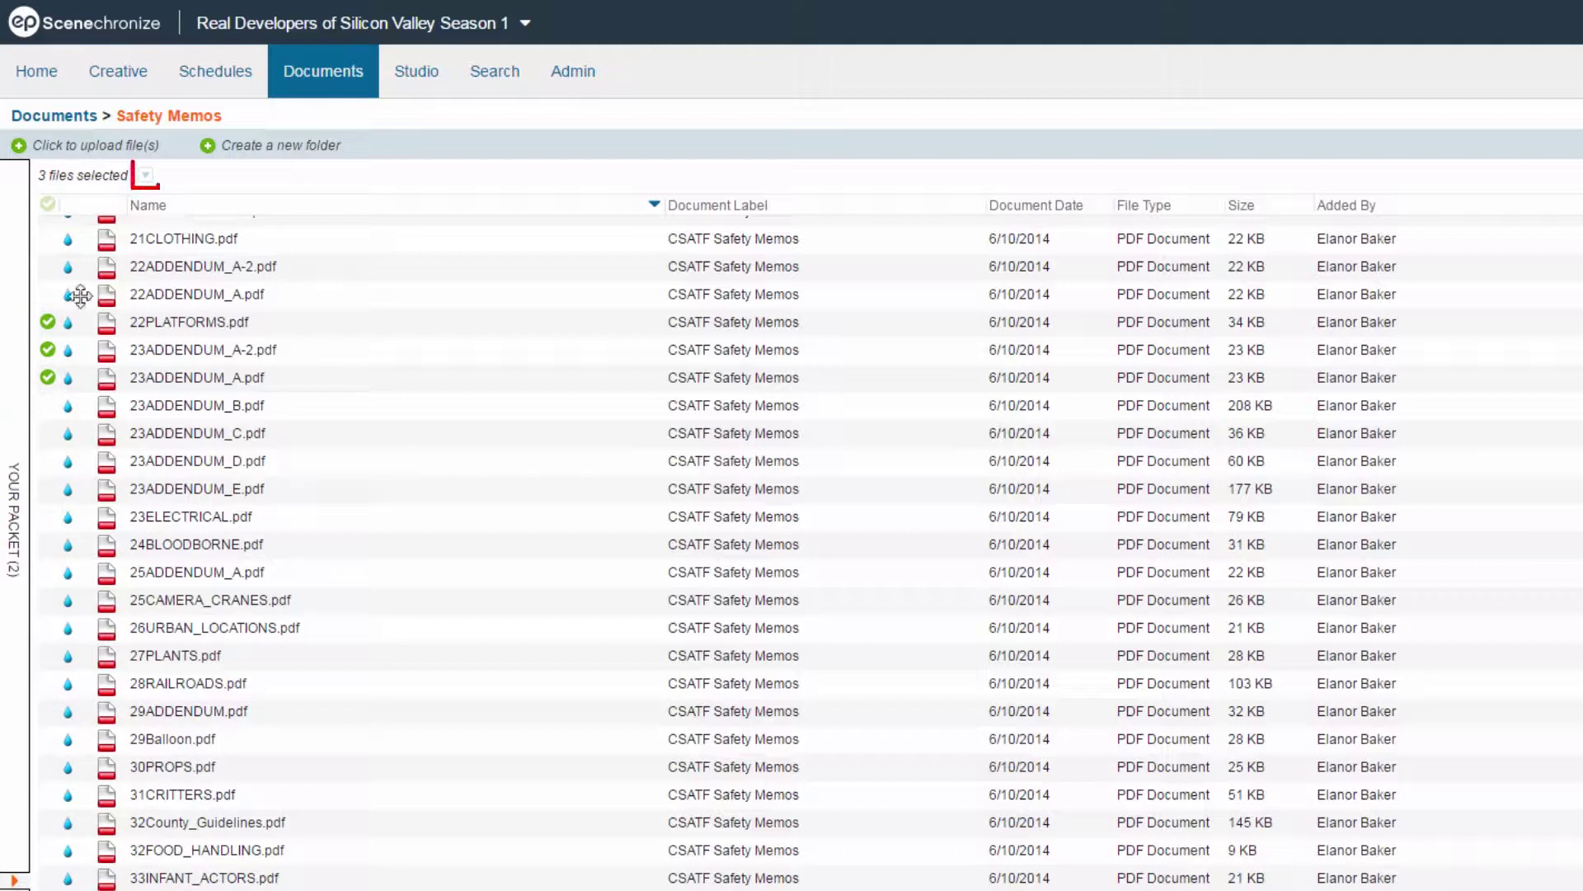
left_click(145, 174)
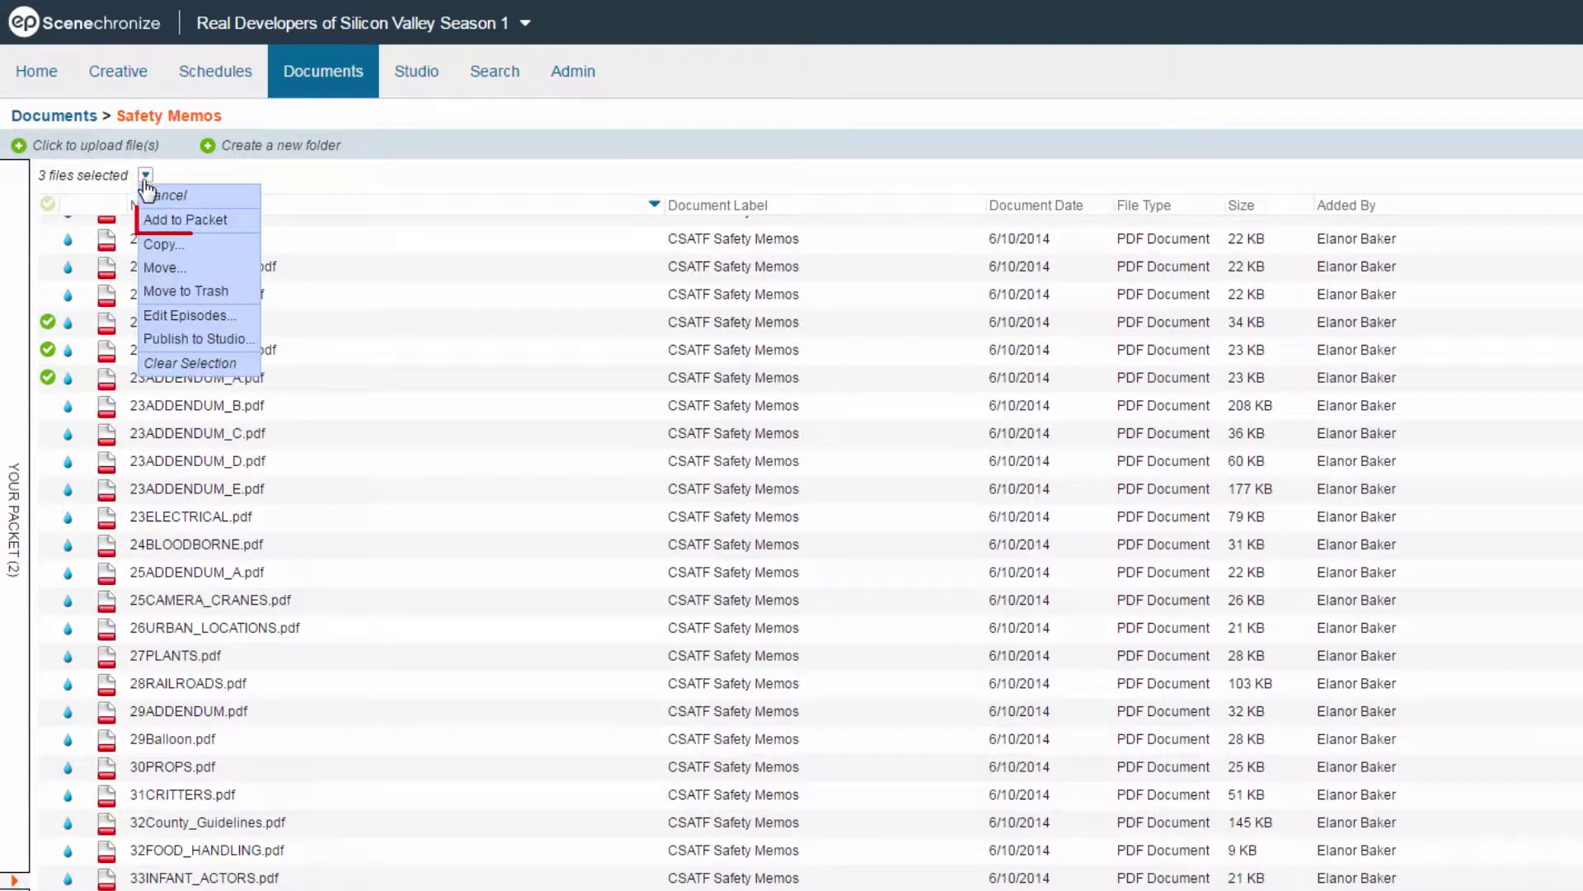
left_click(186, 219)
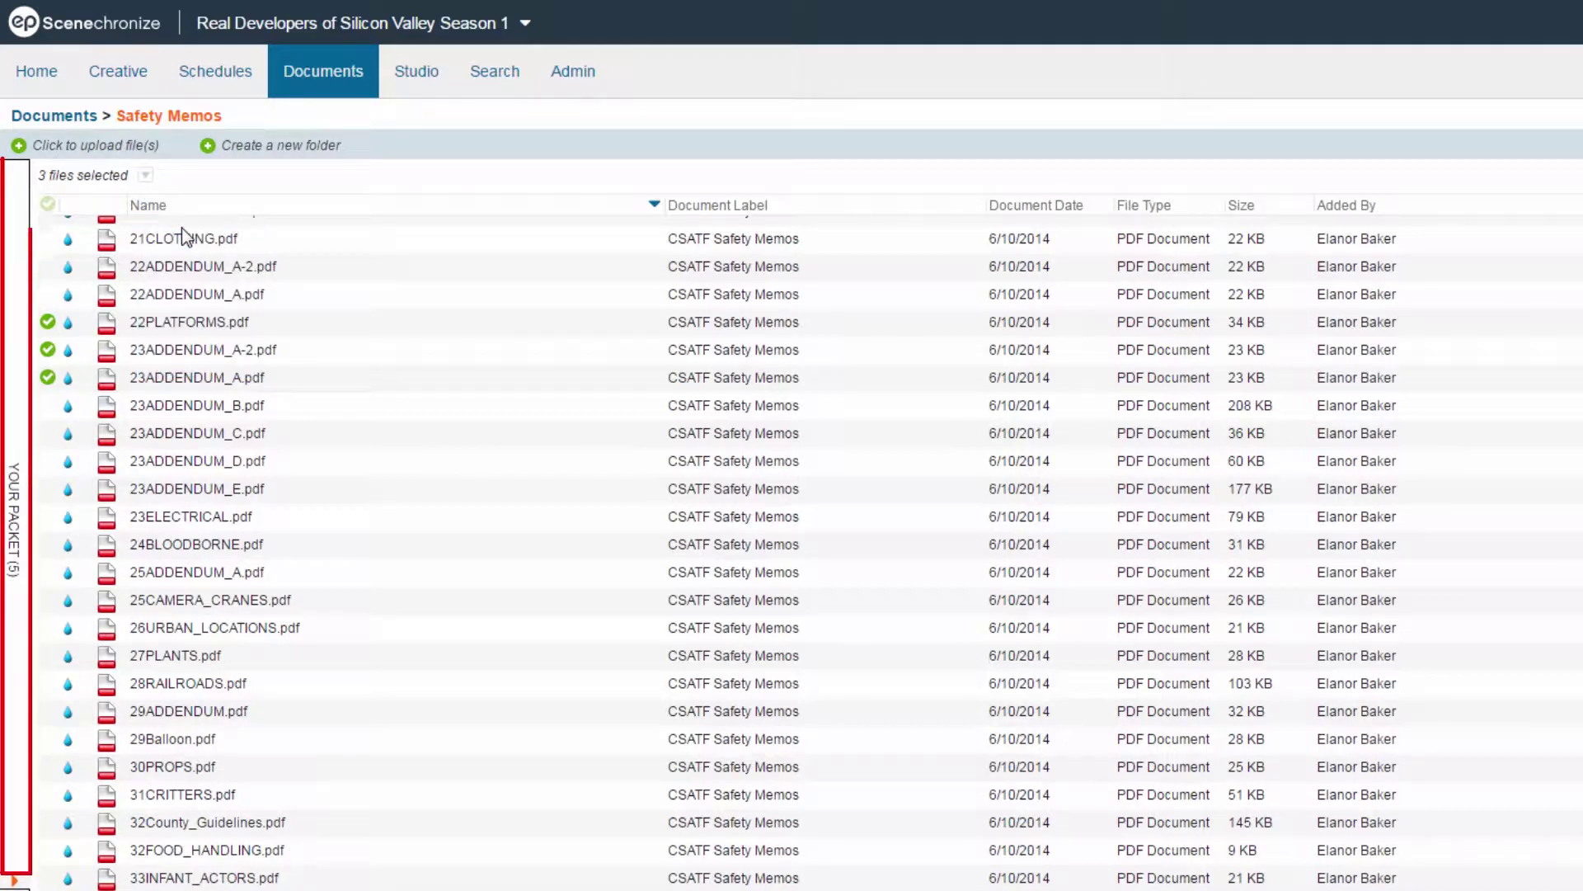
Expand YOUR PACKET to list the five memos and start distributing them
left_click(13, 368)
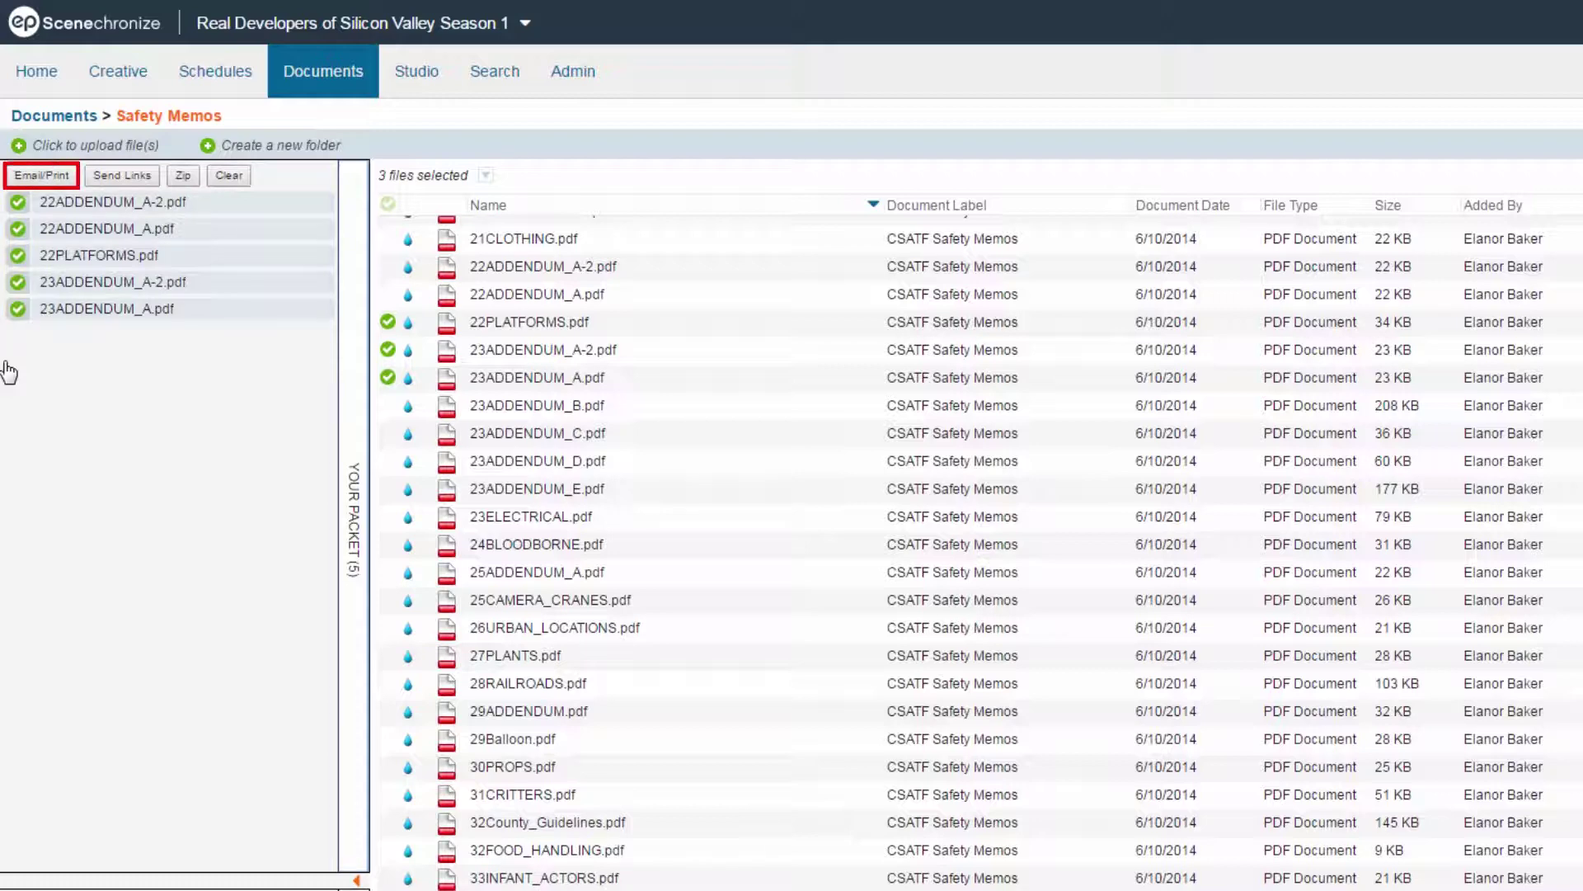
left_click(43, 174)
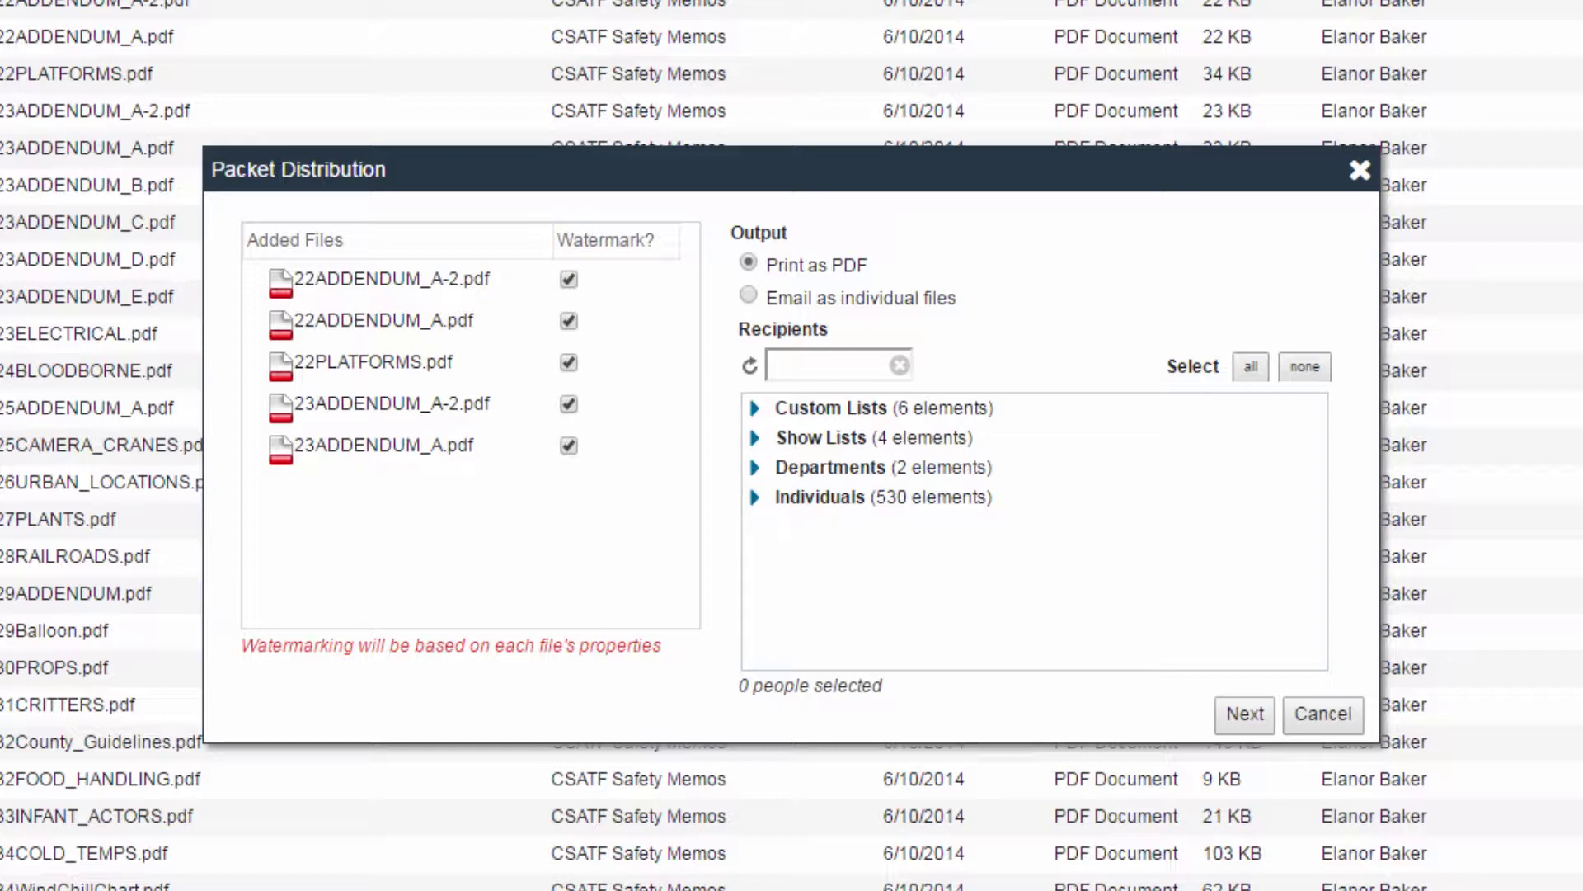
Choose the Talent custom list (13 people) as PDF recipients and continue to Print Distribution
left_click(755, 408)
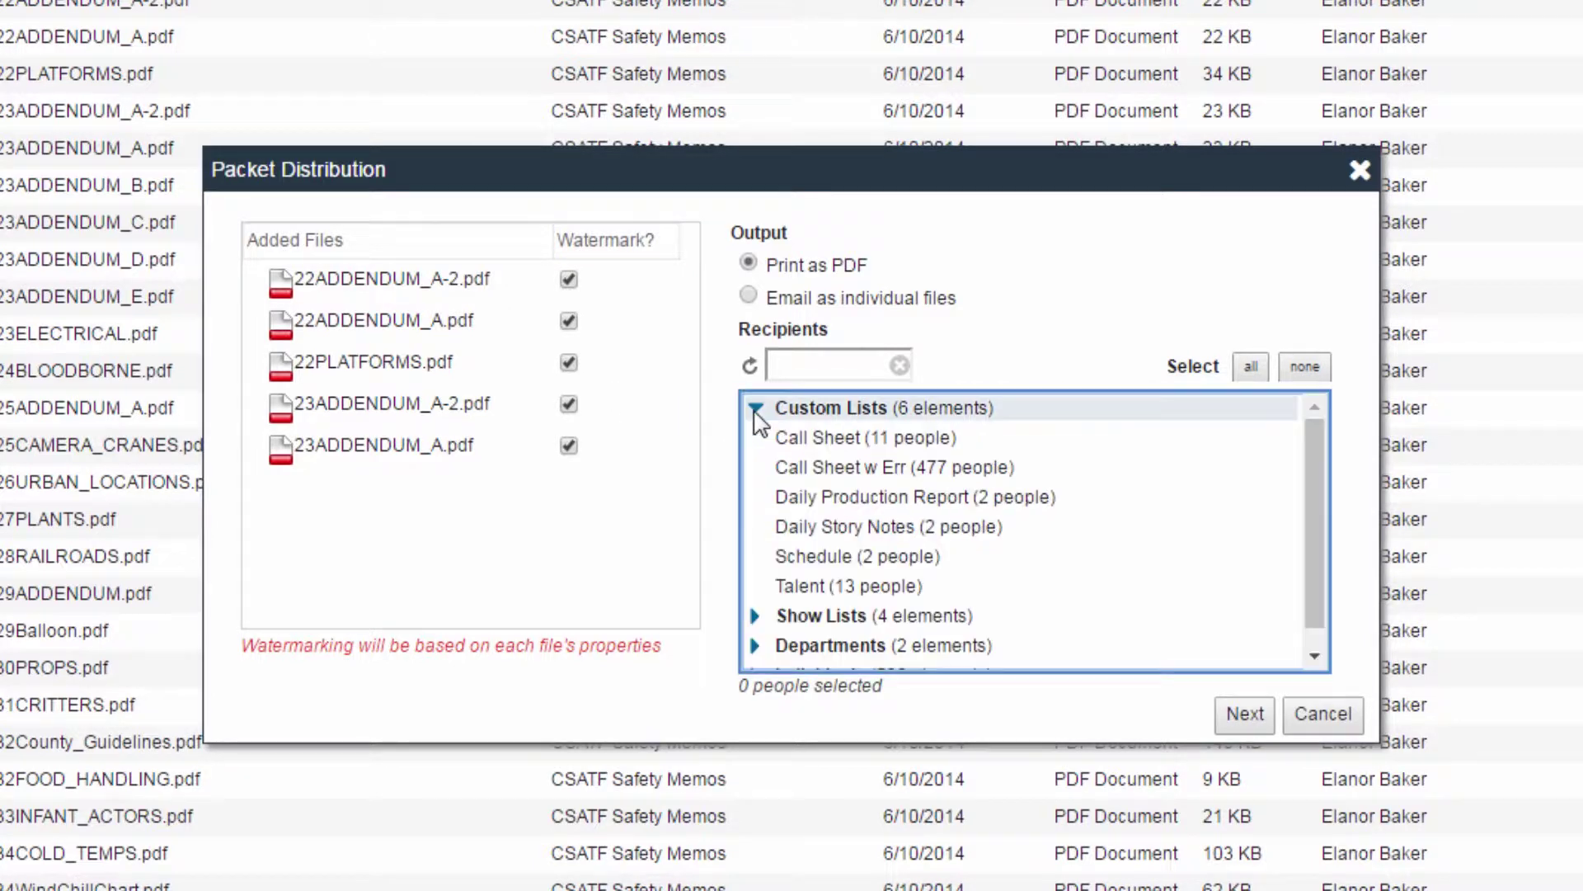
left_click(940, 587)
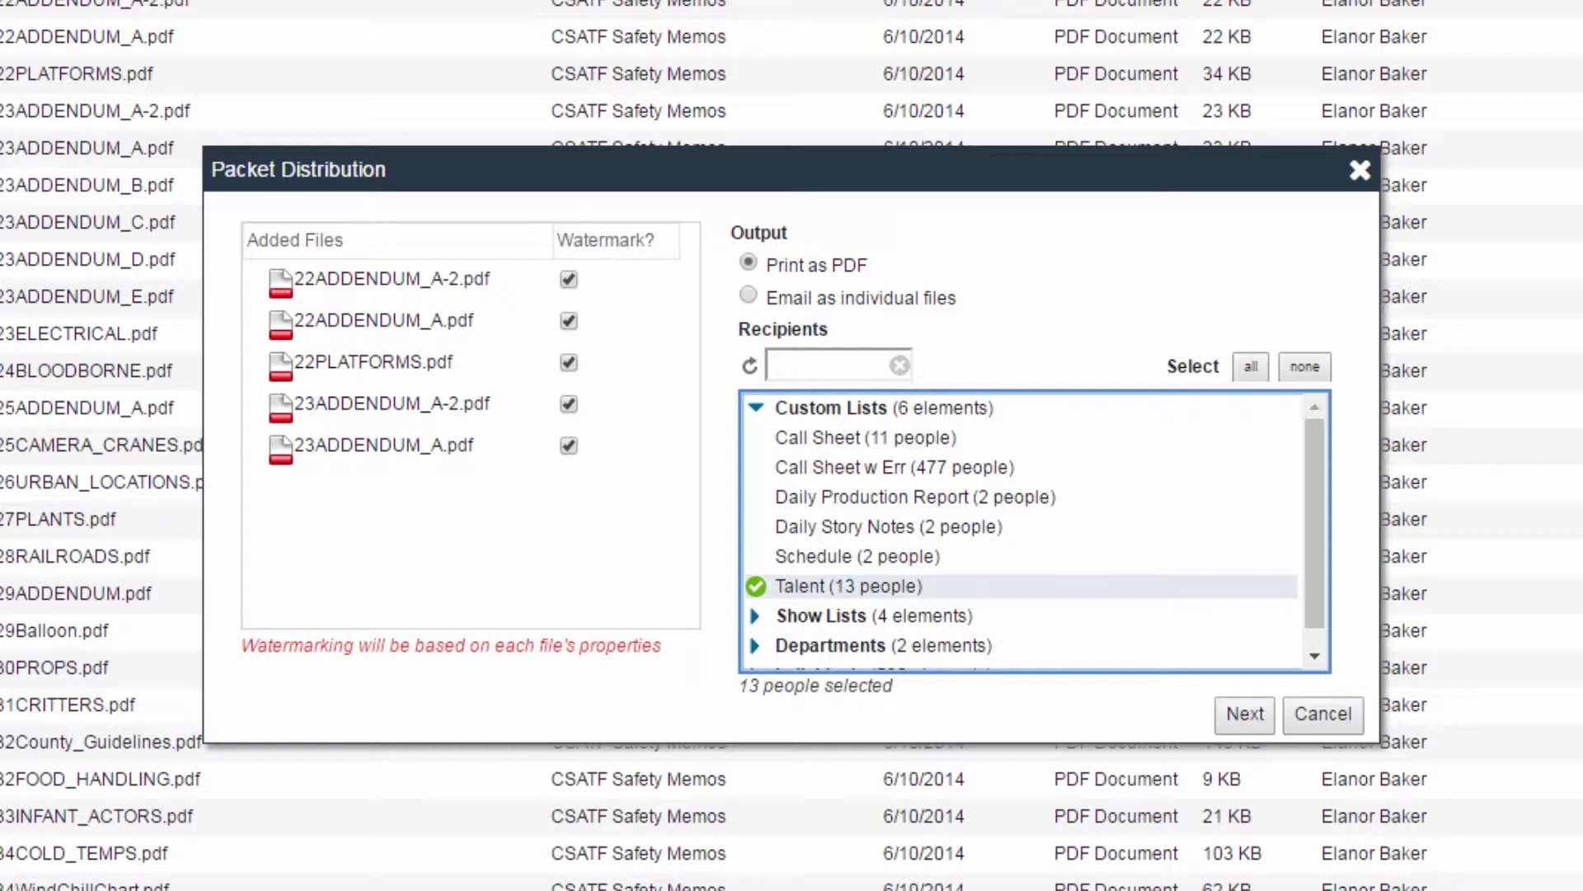
left_click(1246, 714)
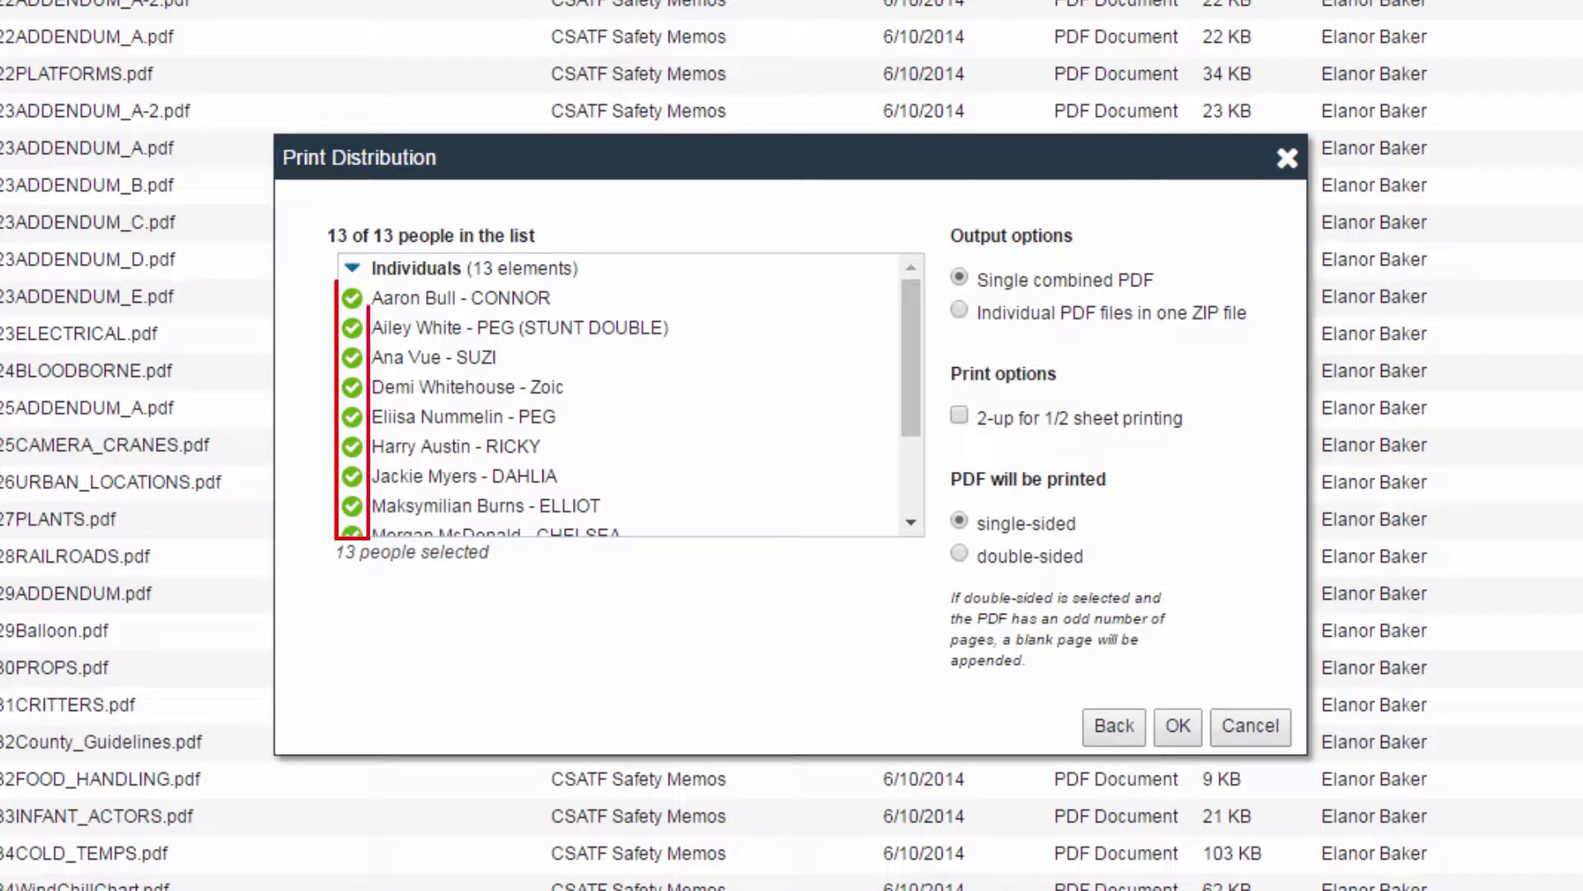
left_click(351, 326)
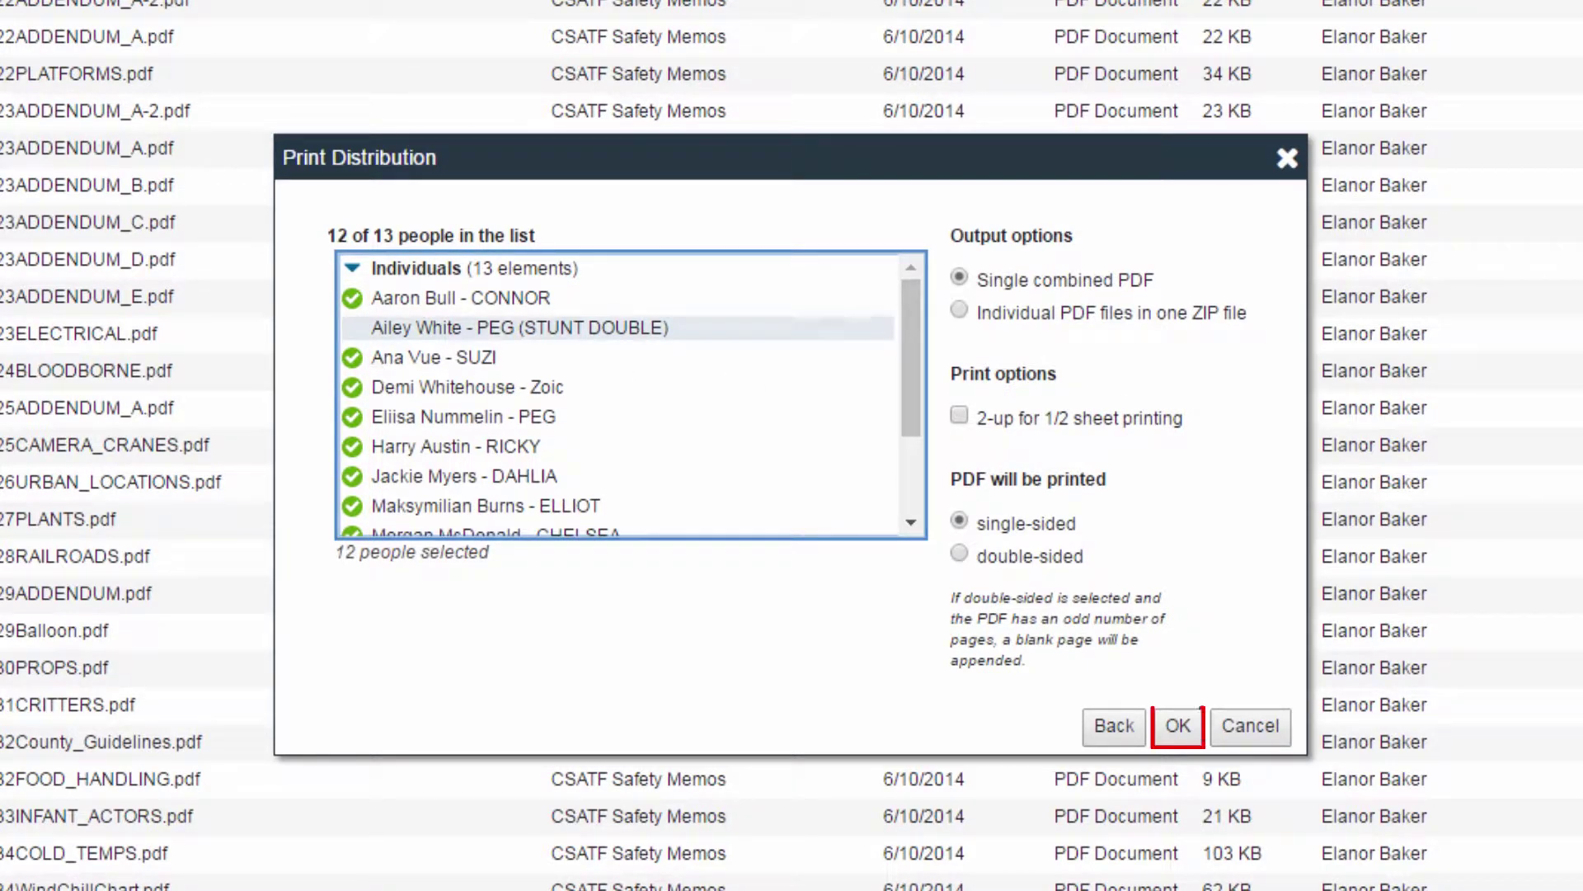
left_click(1178, 725)
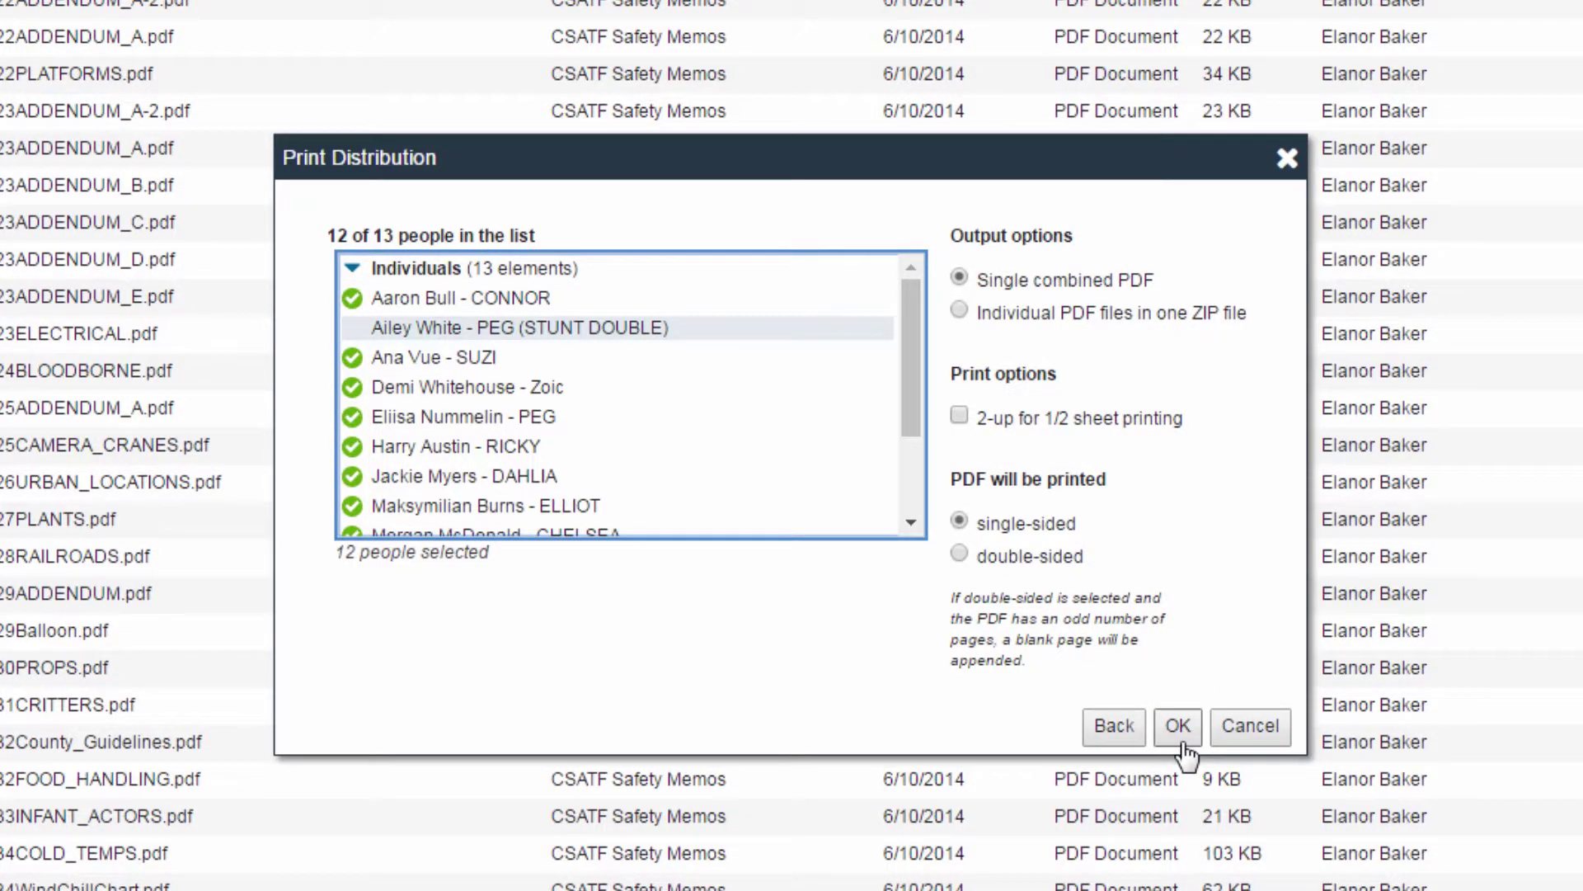